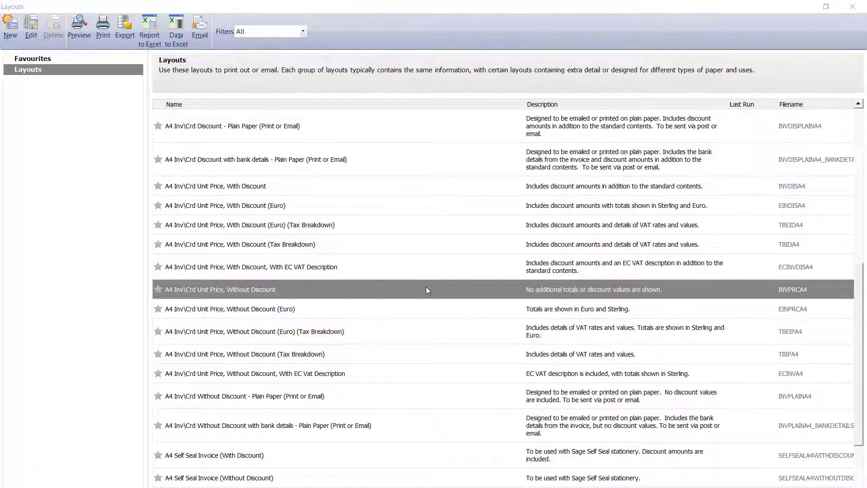
- Open the layout "A4 Inv\Crd Unit Price, Without Discount" for editing
mouse_move(426, 287)
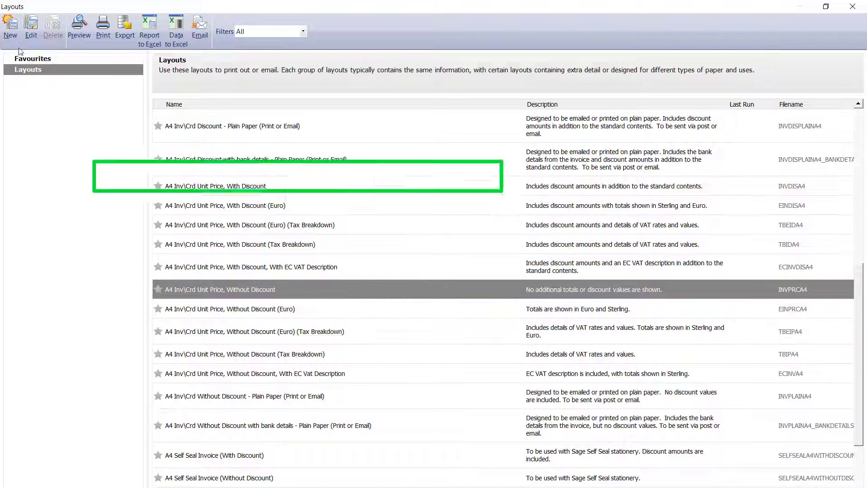
click(32, 36)
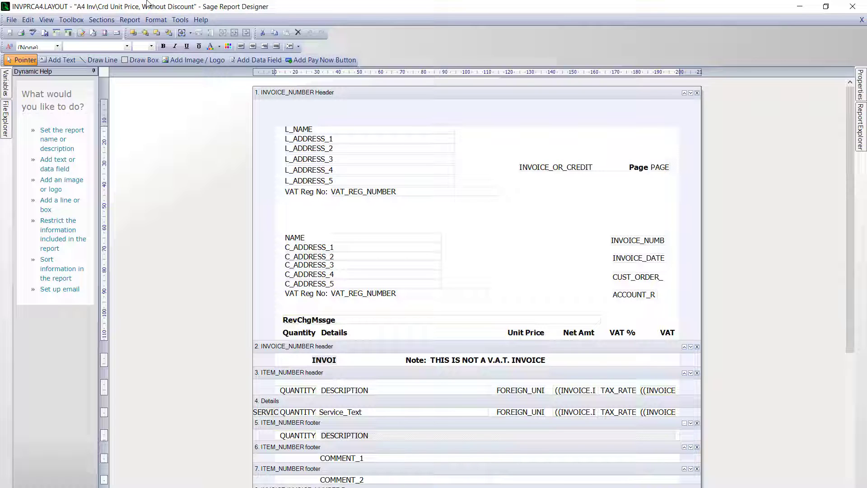
click(65, 21)
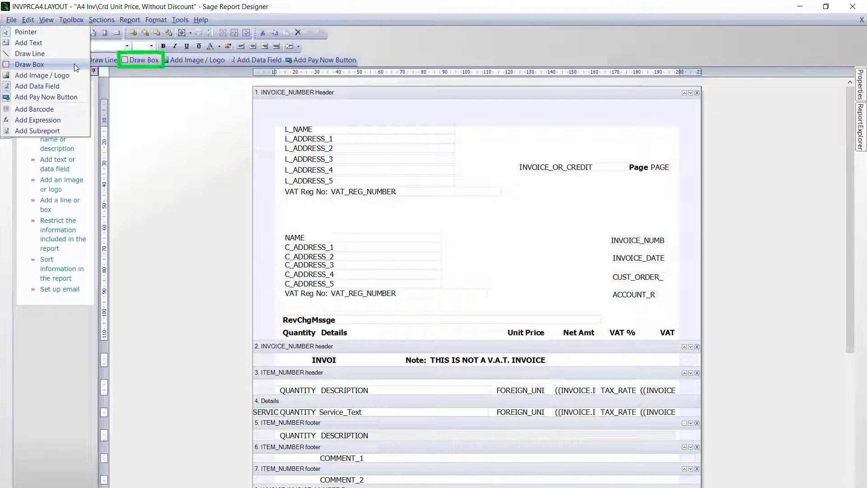
click(142, 96)
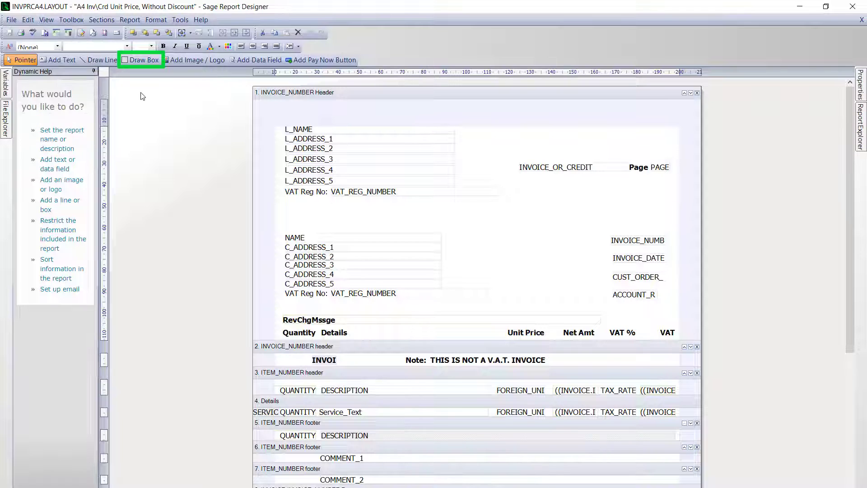
- Try placing a default-size box stretched around the block from L_NAME to VAT Reg No, and delete that box
click(148, 62)
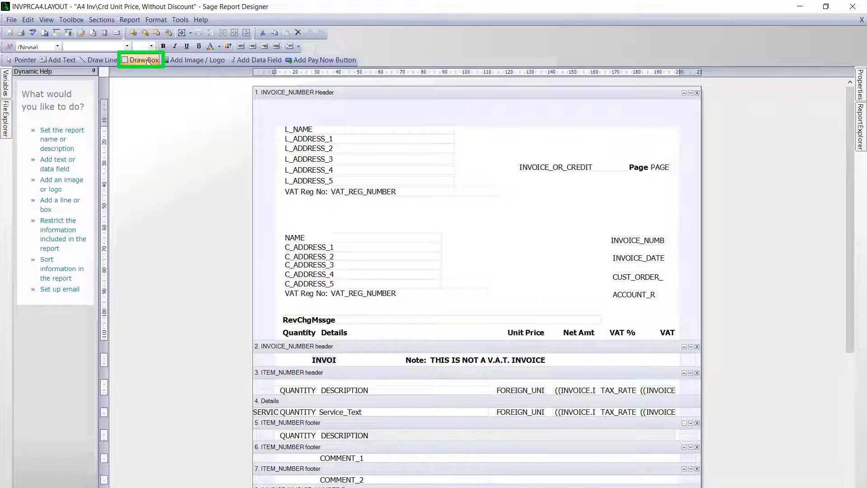
click(279, 119)
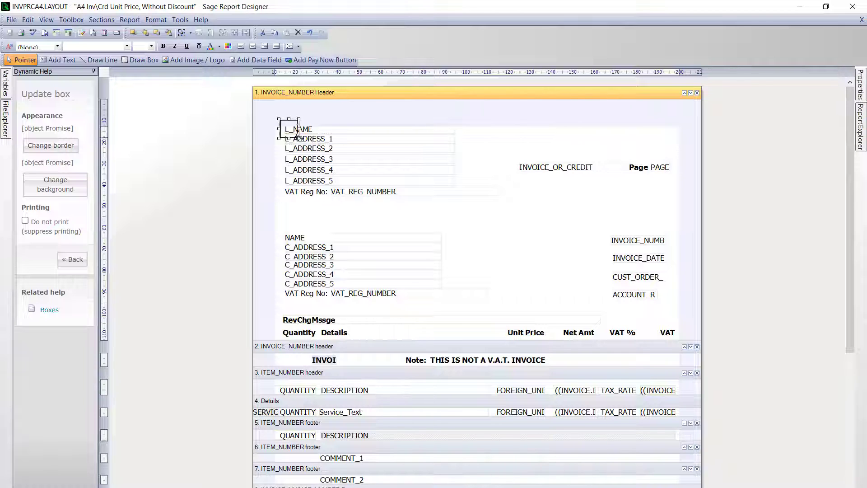
drag(298, 138, 512, 208)
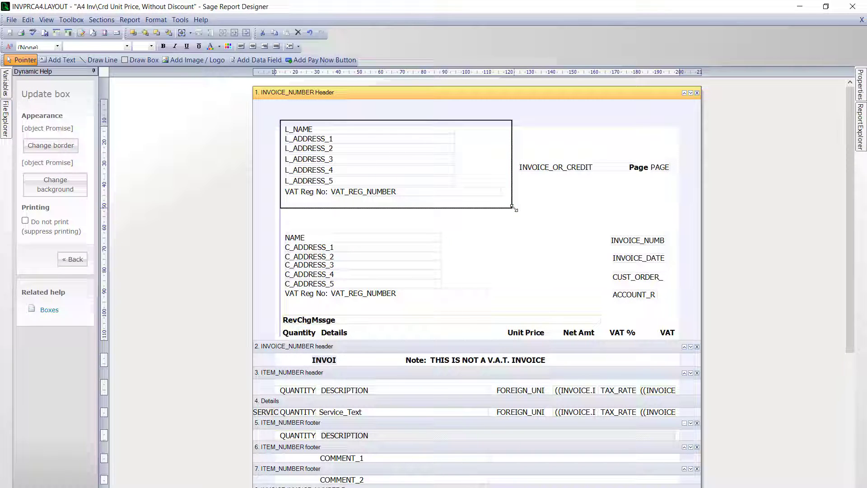
click(513, 208)
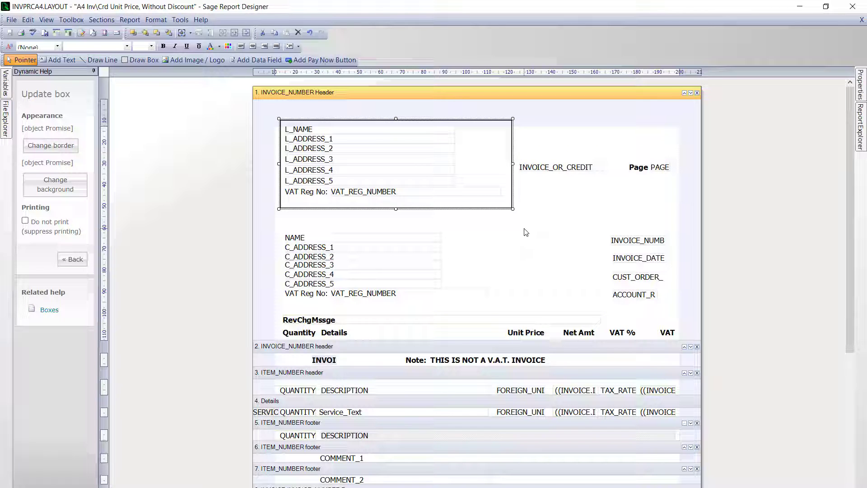
key(Delete)
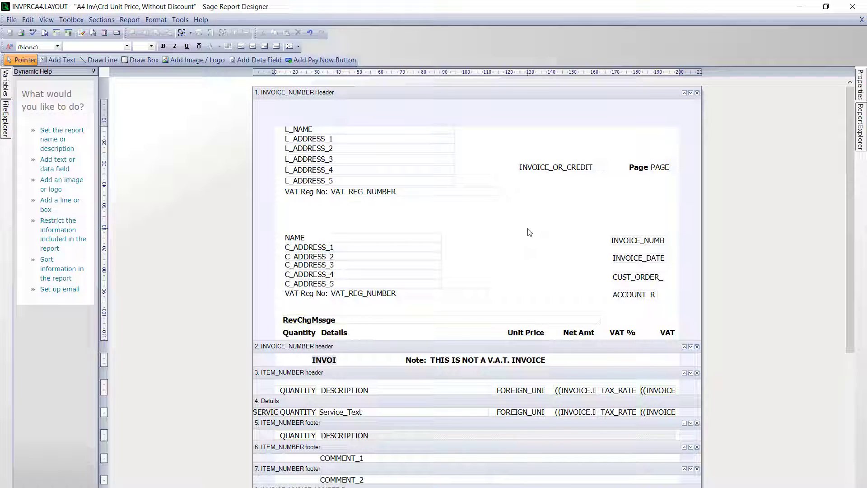
- Draw a box around the block from L_NAME to VAT Reg No in the INVOICE_NUMBER header
click(142, 60)
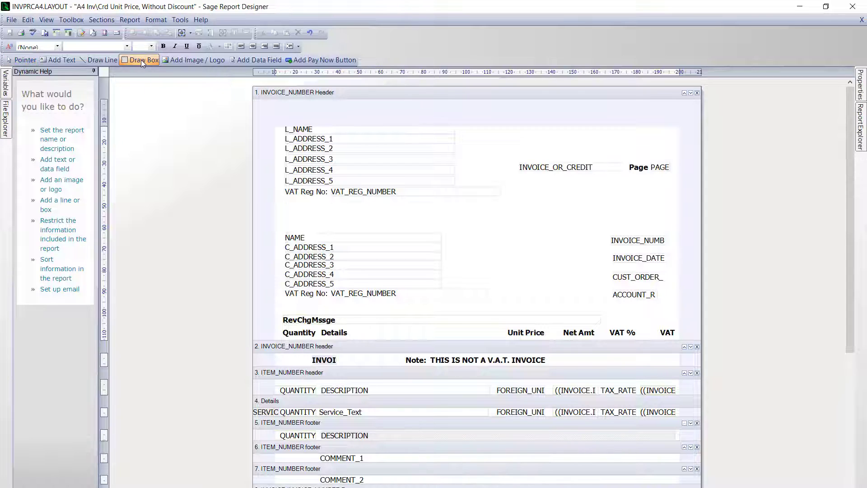
mouse_move(279, 119)
mouse_down()
mouse_move(346, 186)
mouse_move(478, 220)
mouse_move(518, 218)
mouse_up()
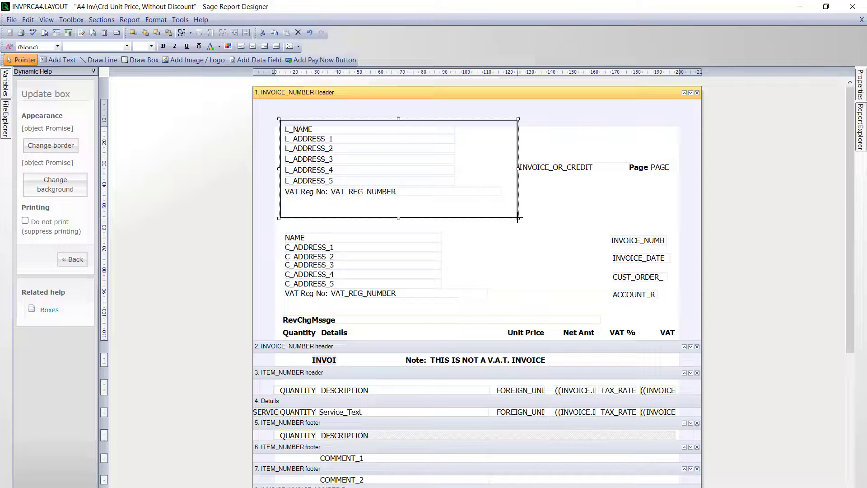
click(561, 206)
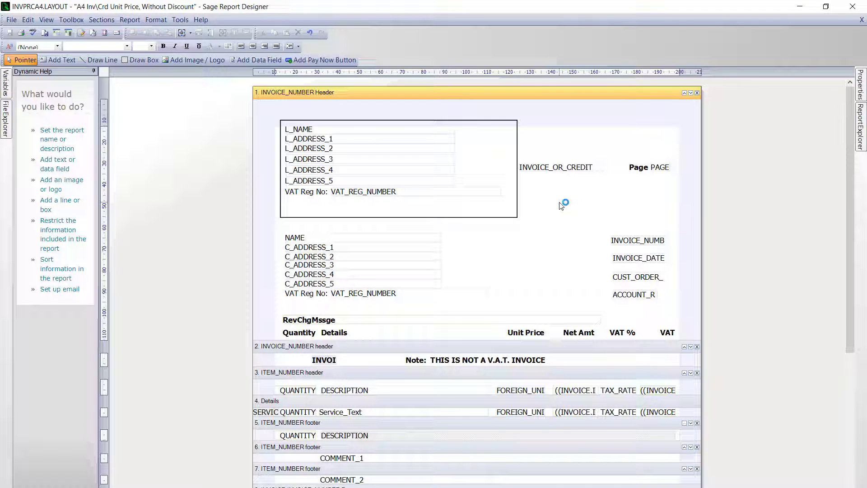
- Shrink the box to fit the L_NAME address block more closely and reposition it so its border clears the text
click(444, 218)
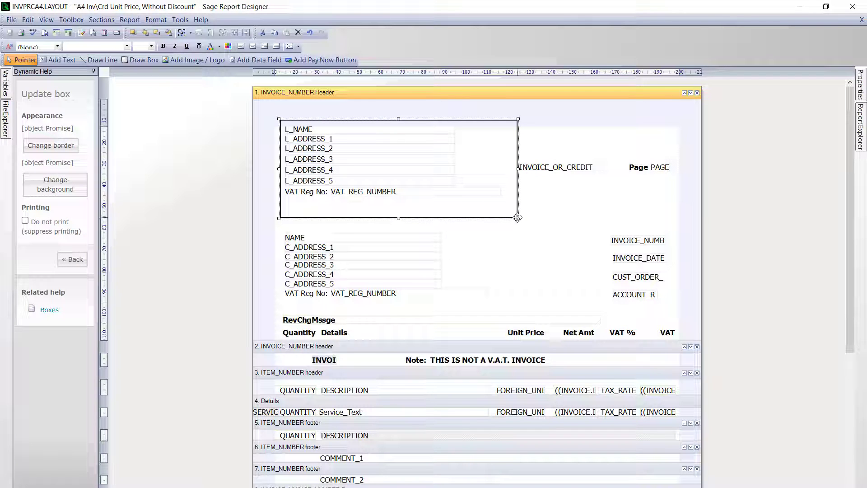
drag(518, 218, 509, 203)
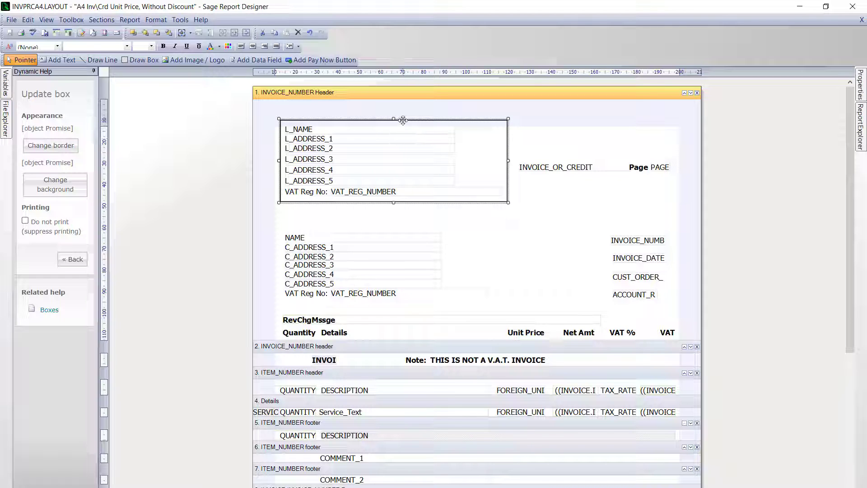
mouse_move(402, 119)
mouse_down()
mouse_move(424, 131)
mouse_move(429, 159)
mouse_move(475, 216)
mouse_move(587, 181)
mouse_move(559, 143)
mouse_move(579, 130)
mouse_move(532, 136)
mouse_move(408, 120)
mouse_up()
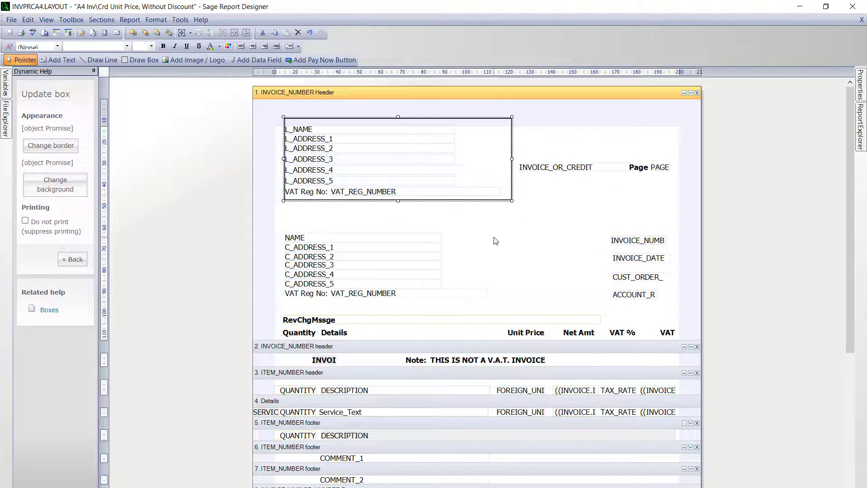
key(Left)
key(Left)
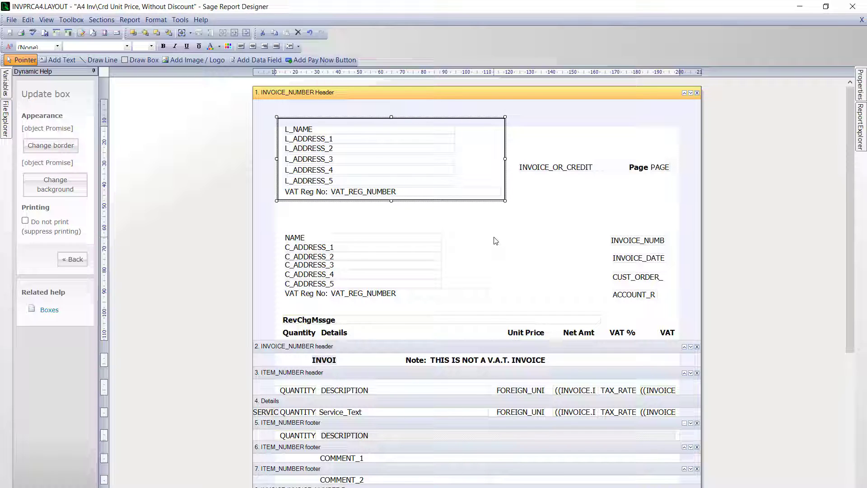
click(518, 231)
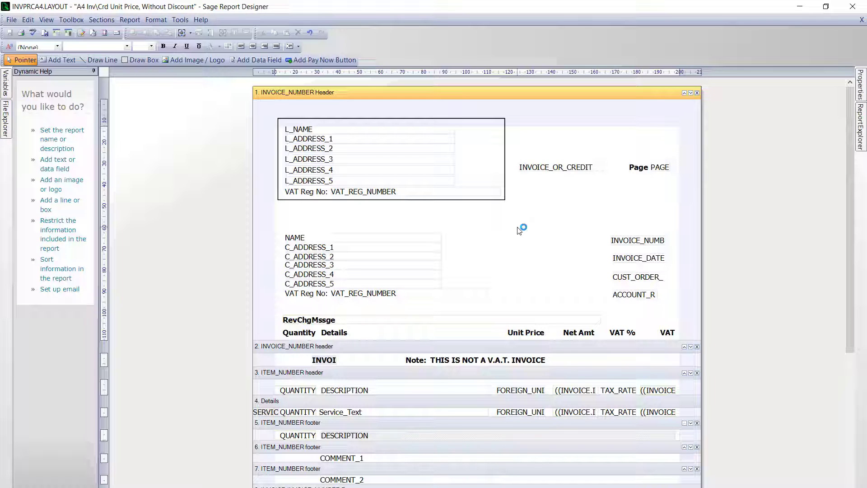
- Review the line style and colour choices in the border settings of the box around the L_NAME address block
click(470, 199)
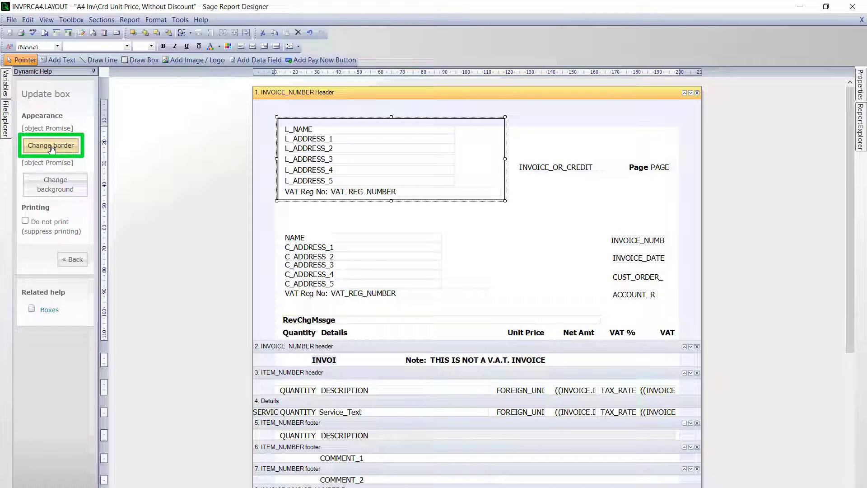
click(51, 145)
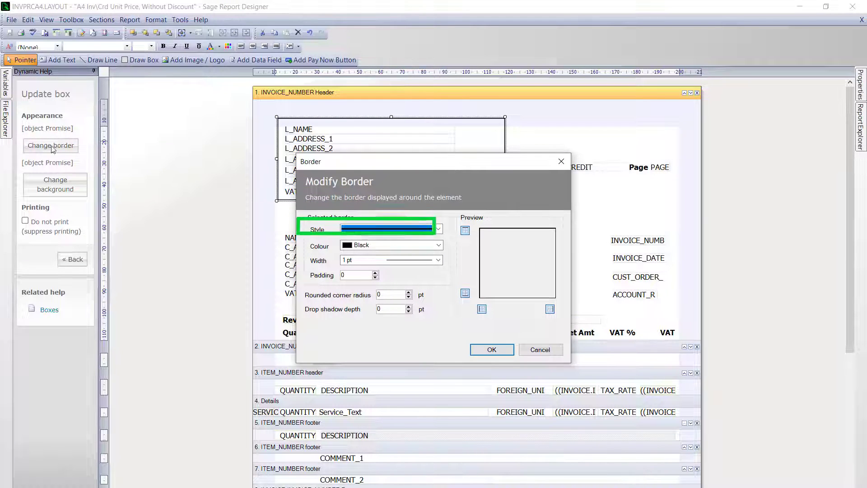
click(438, 229)
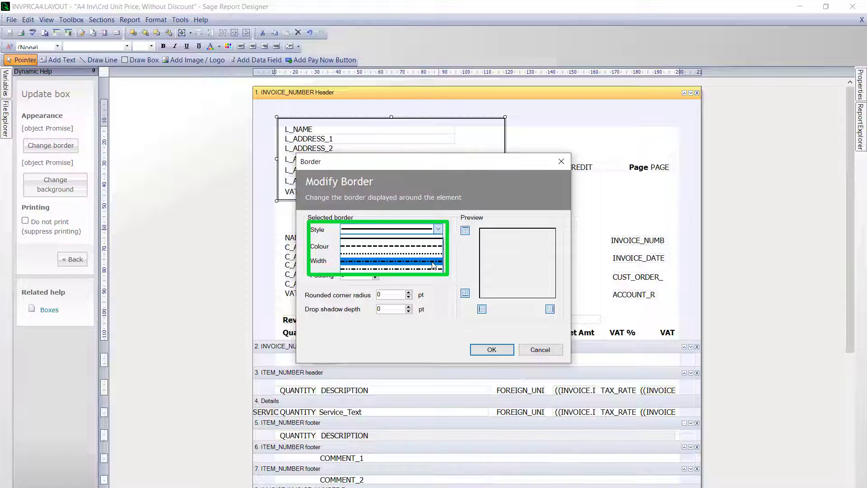
click(441, 233)
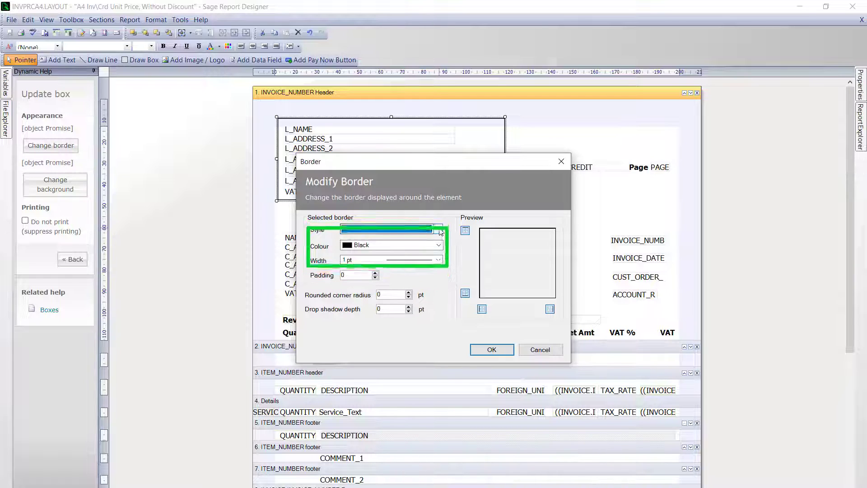
click(437, 245)
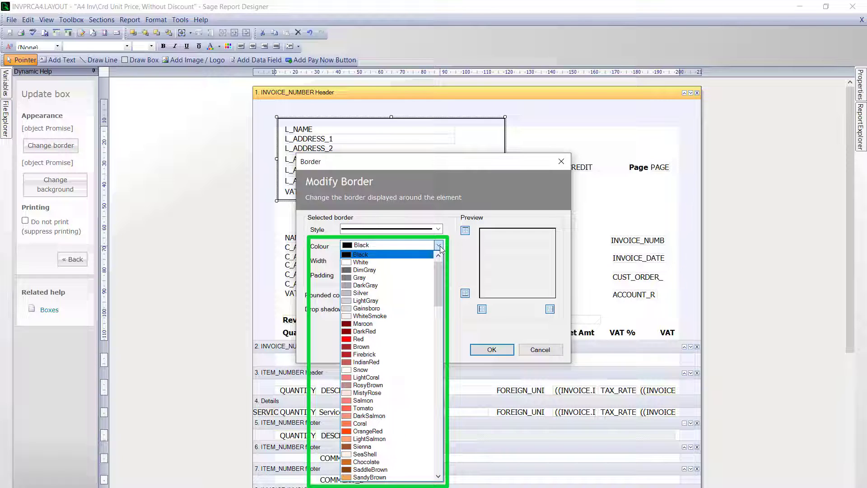
click(439, 246)
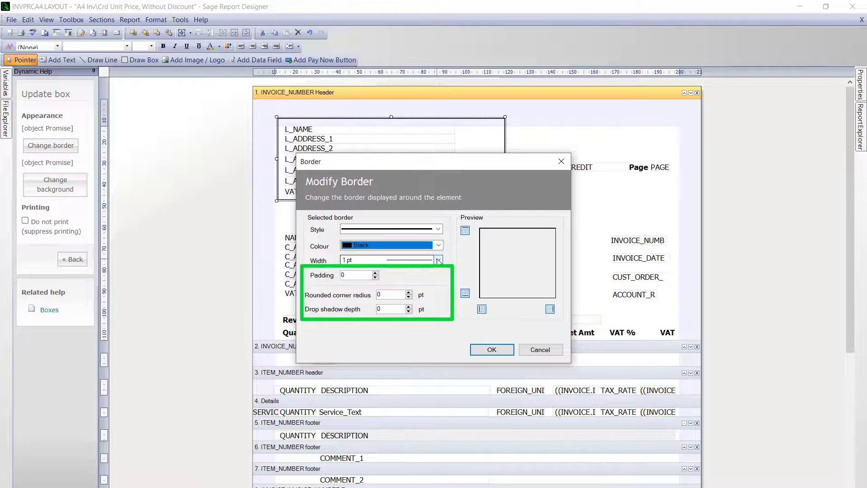
click(491, 350)
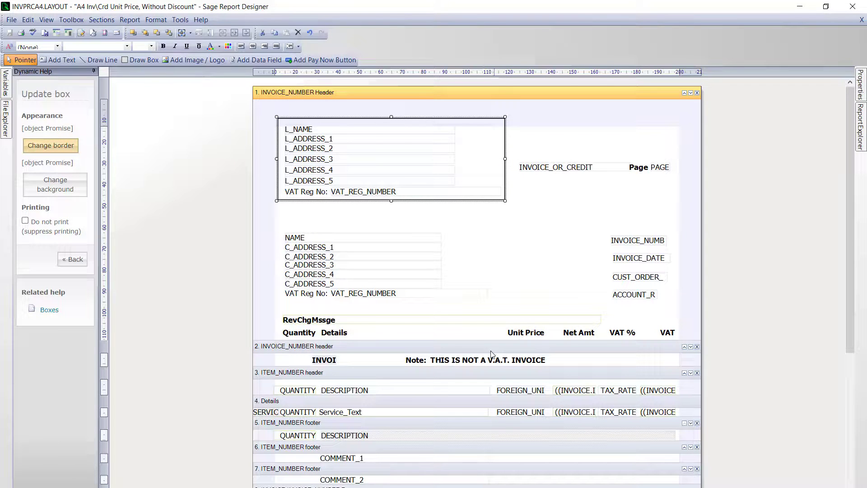
- Set the background of the box around the L_NAME address block to solid Red
click(55, 182)
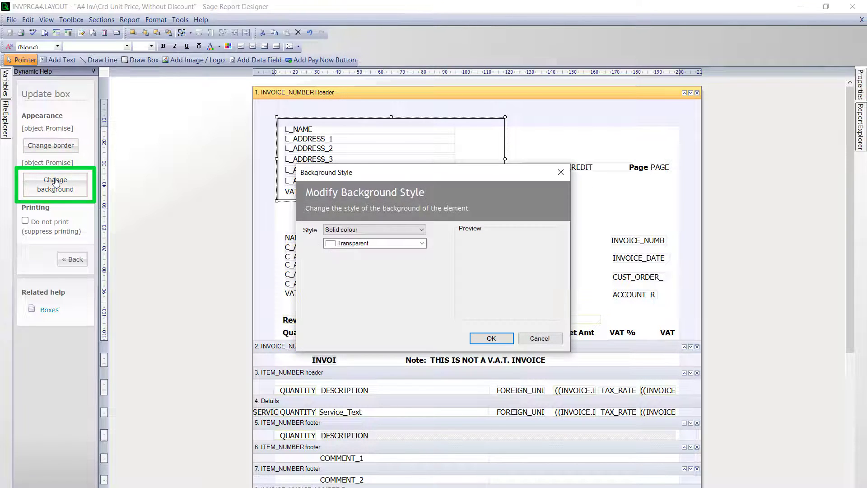
click(421, 243)
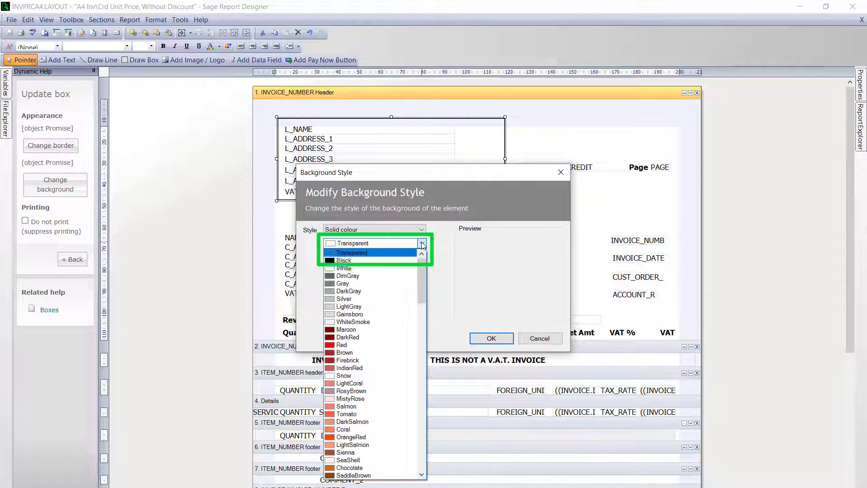
click(354, 346)
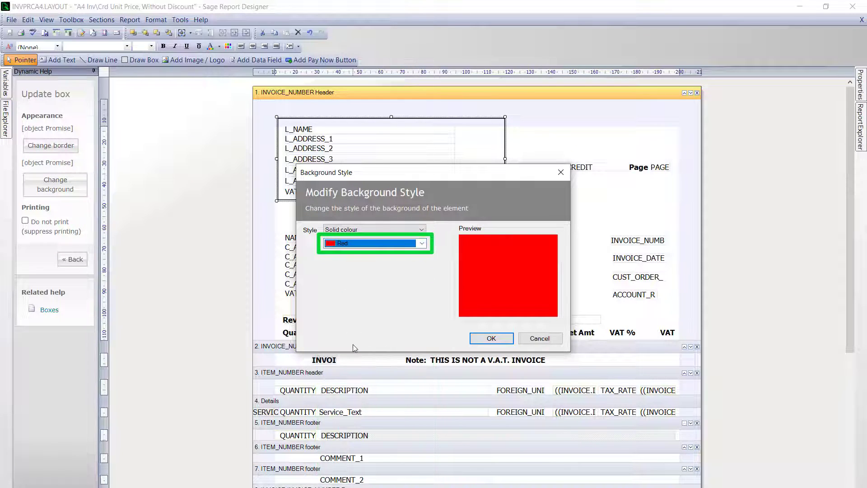
click(491, 339)
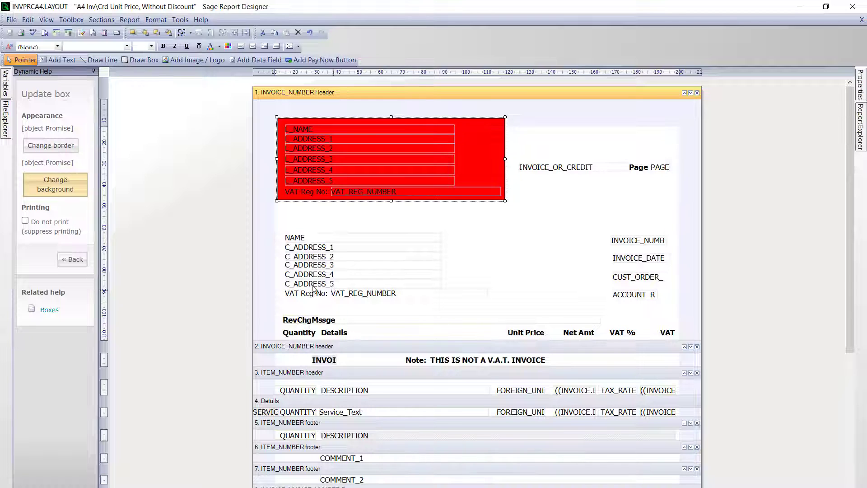
- Set the background colour of the box around the L_NAME address block to Transparent
click(47, 185)
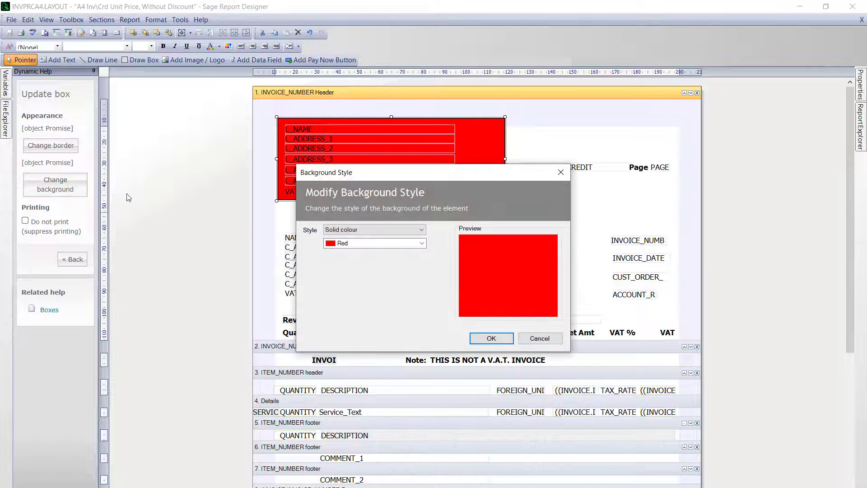
click(421, 243)
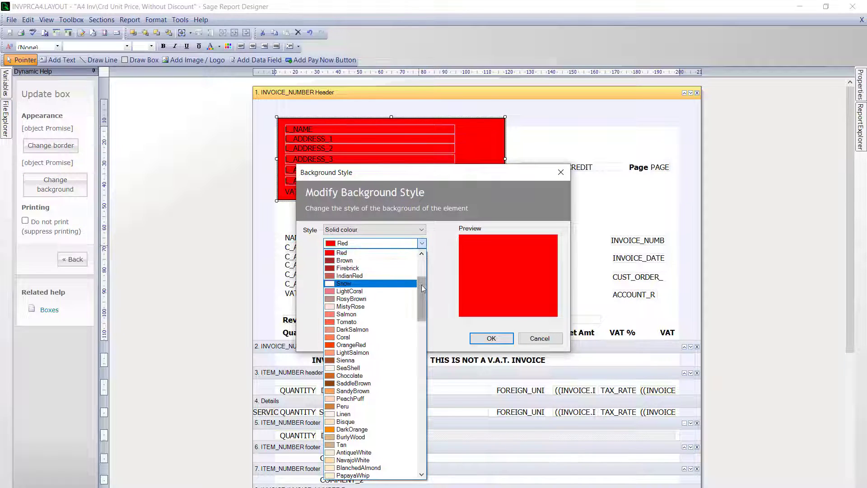
drag(421, 284, 423, 259)
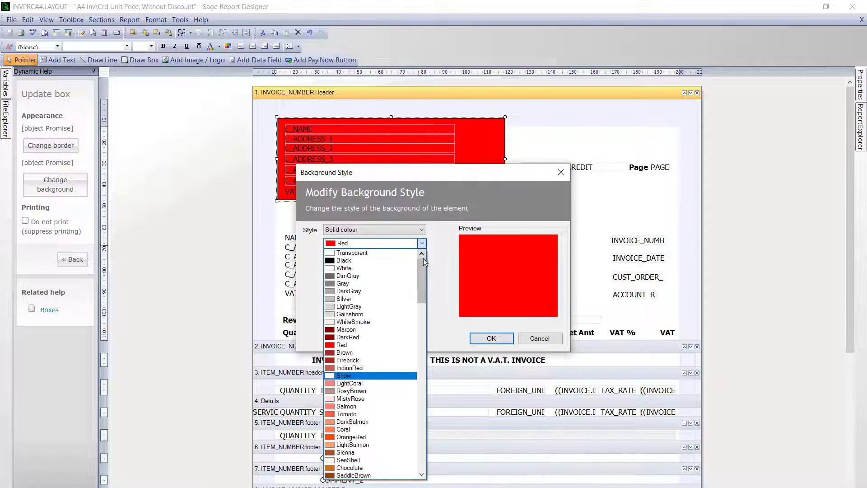
click(381, 253)
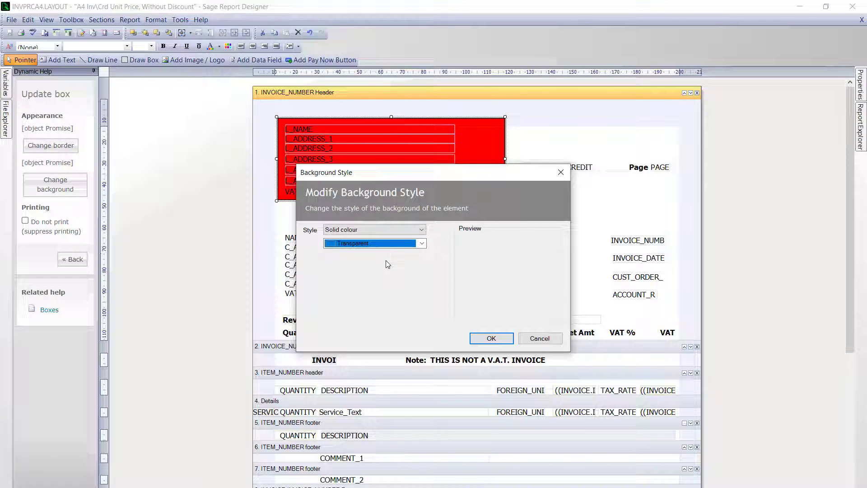
click(491, 339)
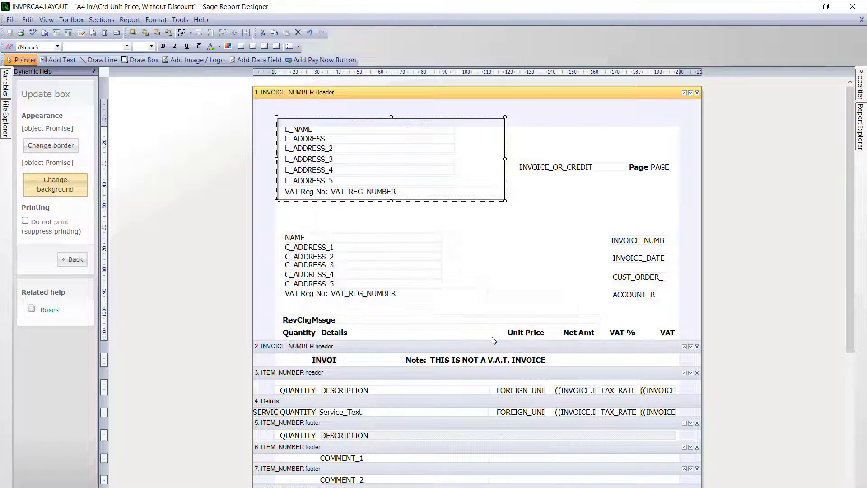
click(521, 222)
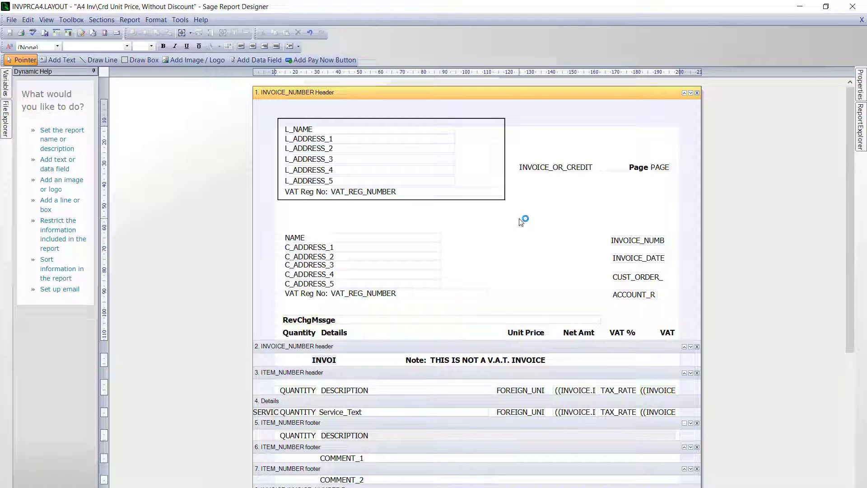
- Select the box around the L_NAME address block and bring up the Dynamic Help pane
click(473, 199)
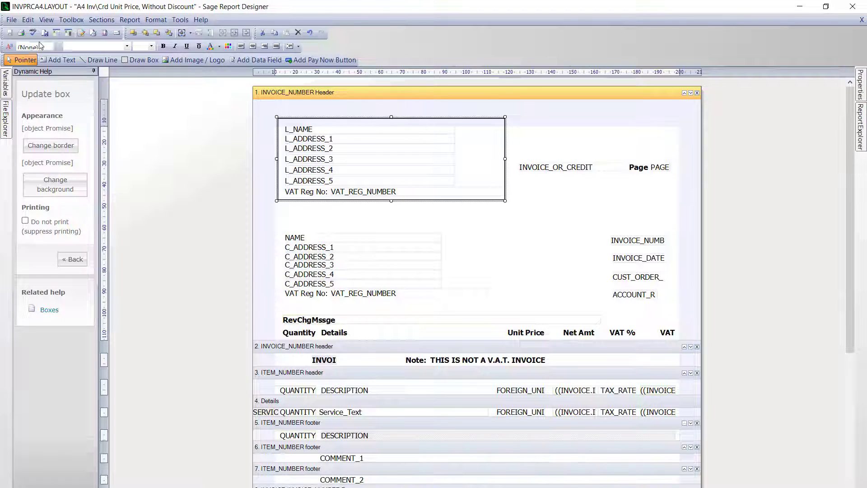
click(46, 20)
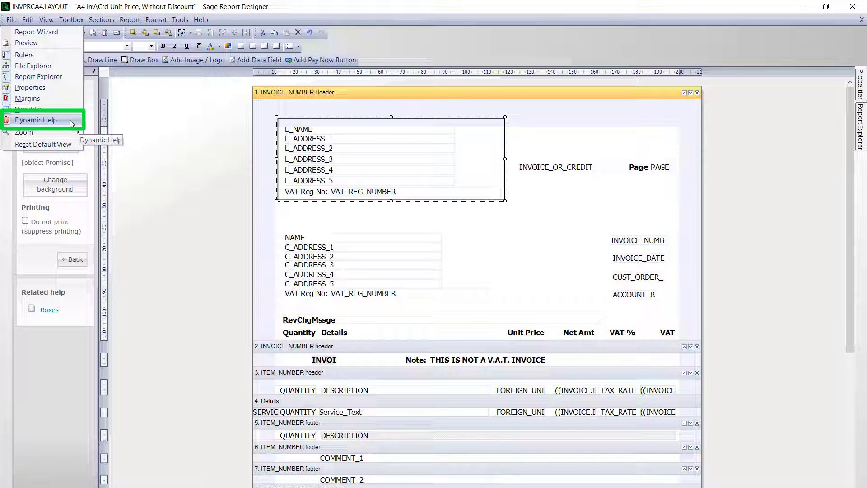
click(71, 123)
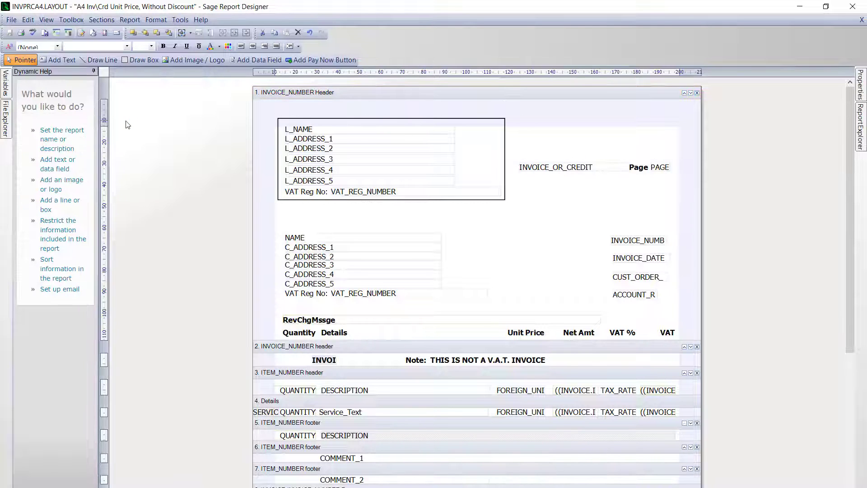
click(11, 21)
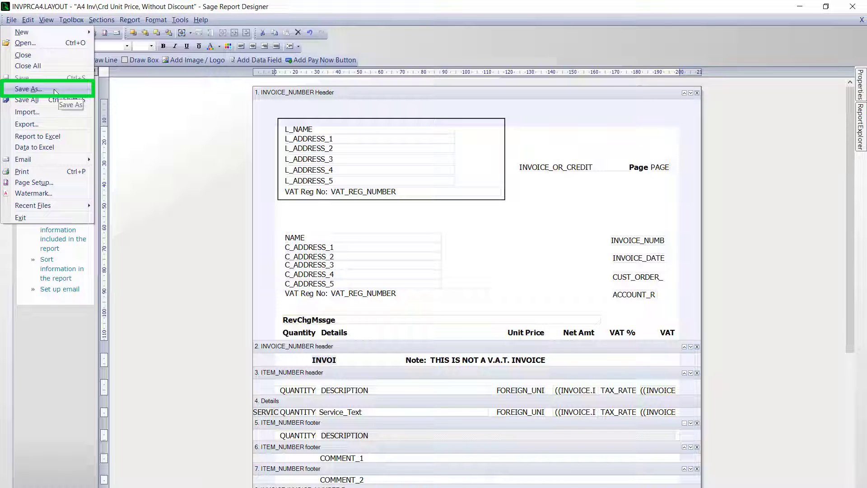
click(170, 130)
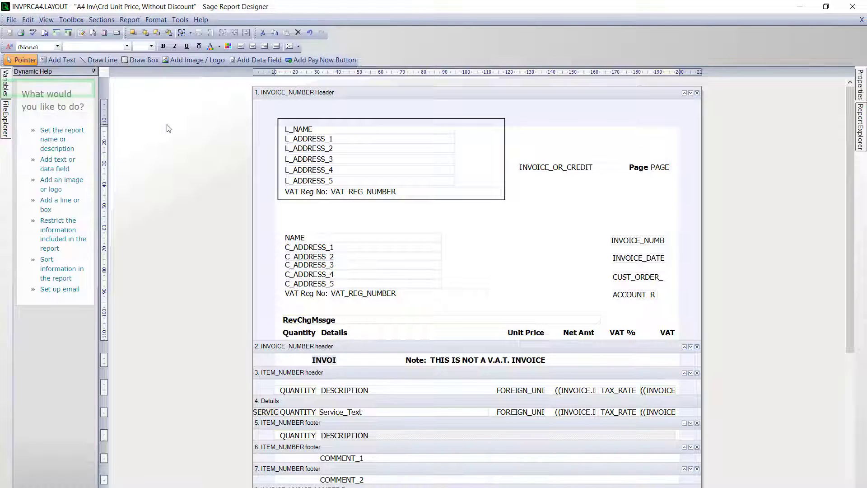